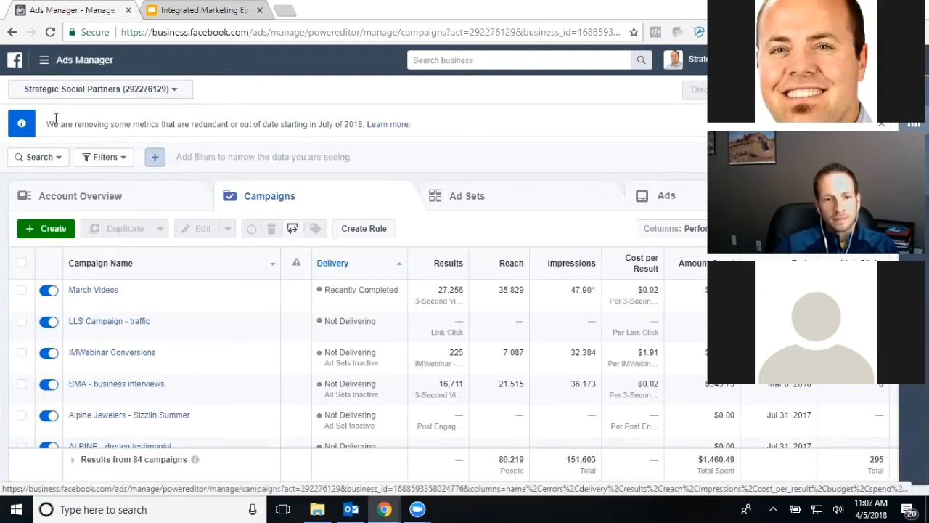
Start a new campaign and choose Video views as its marketing objective.
click(53, 228)
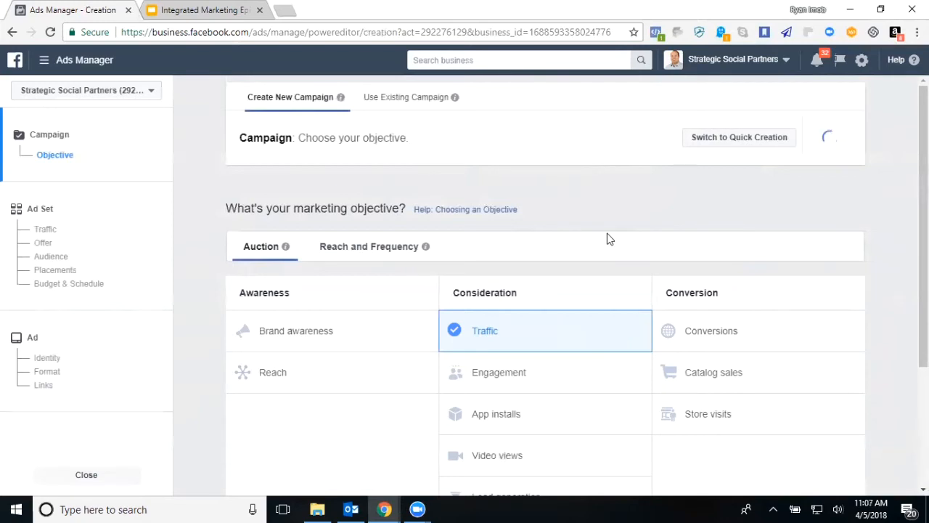
scroll(748, 305, down, 2)
scroll(748, 305, down, 1)
scroll(714, 313, up, 1)
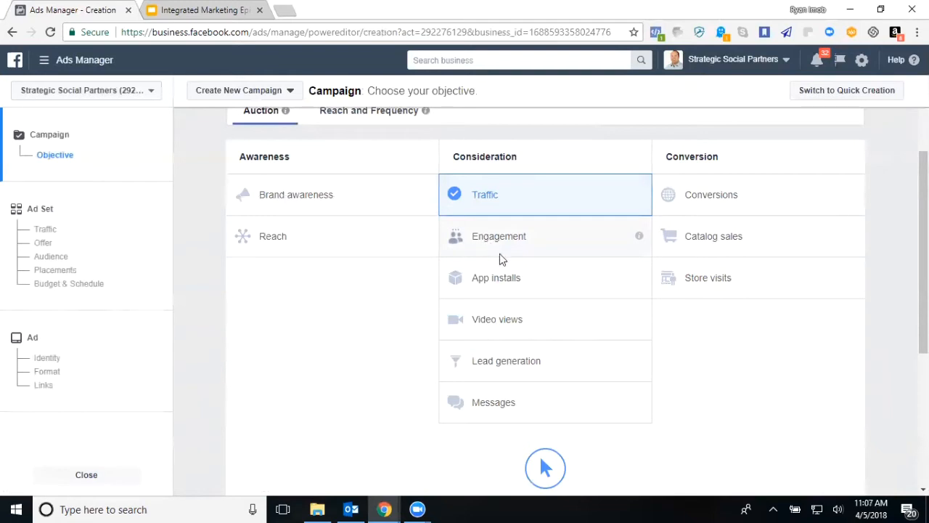
click(507, 320)
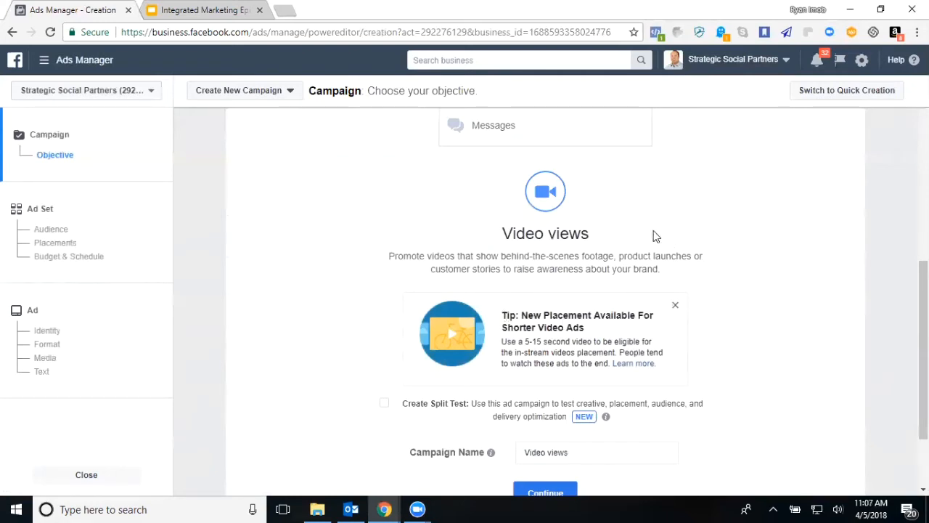
Review the Video views objective settings and continue to the ad set setup, keeping the campaign name Video views.
scroll(653, 236, up, 4)
scroll(755, 296, down, 5)
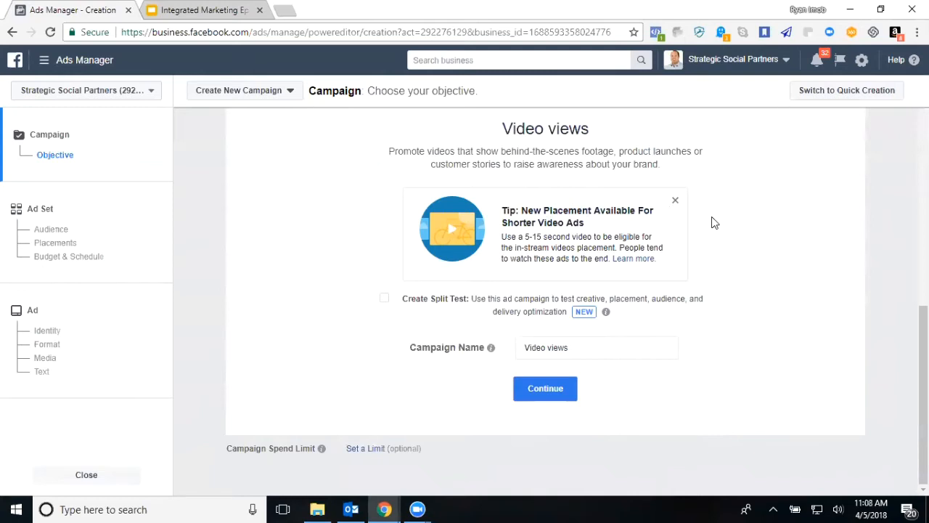
scroll(719, 225, up, 2)
scroll(729, 229, down, 1)
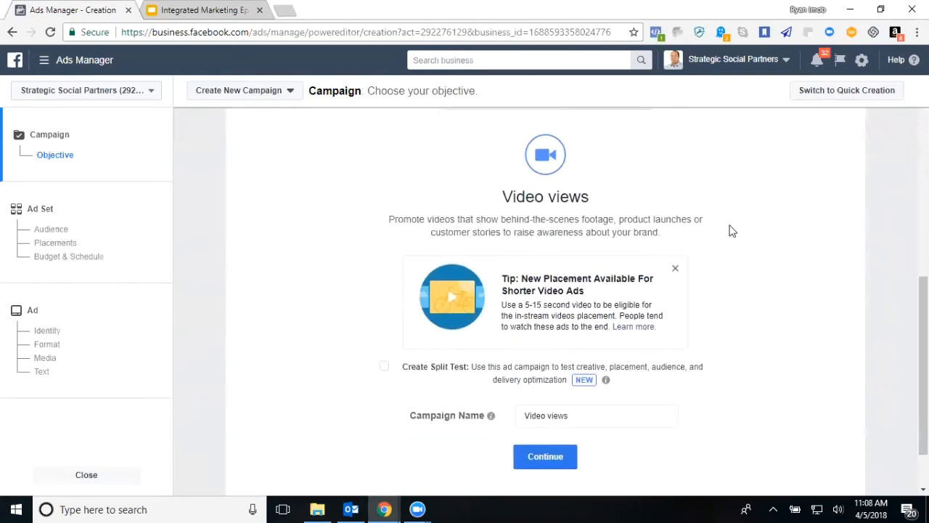
scroll(732, 231, down, 1)
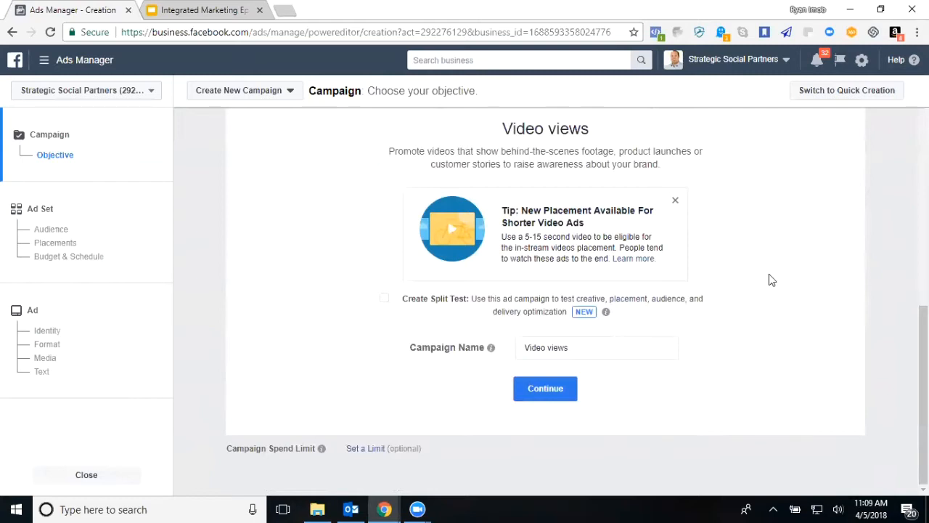
scroll(772, 280, up, 3)
scroll(772, 281, down, 1)
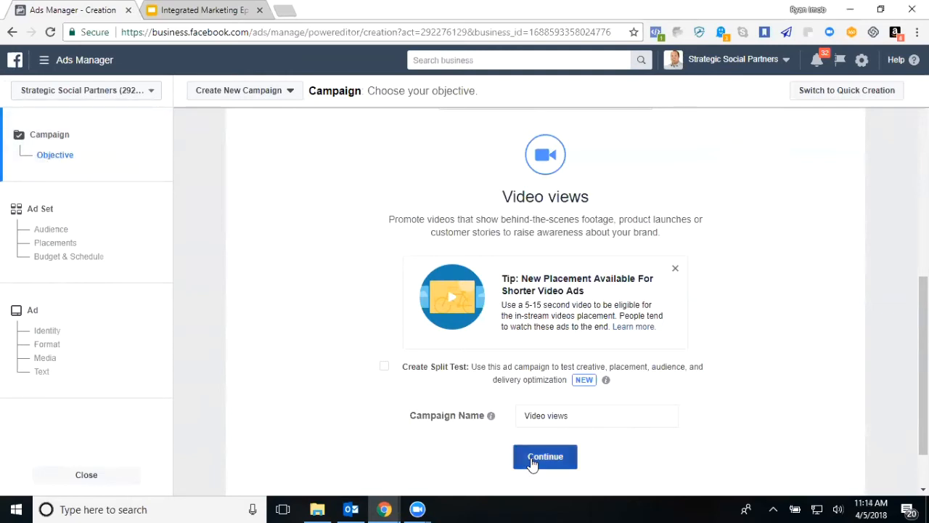
click(531, 463)
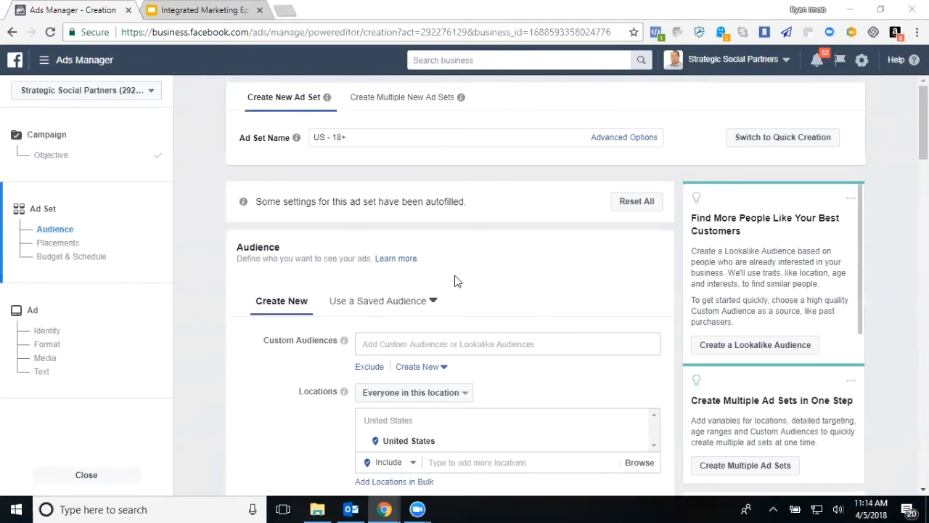
Look through the ad set's audience, placement, and budget and schedule settings down to the advanced delivery options.
scroll(456, 283, down, 2)
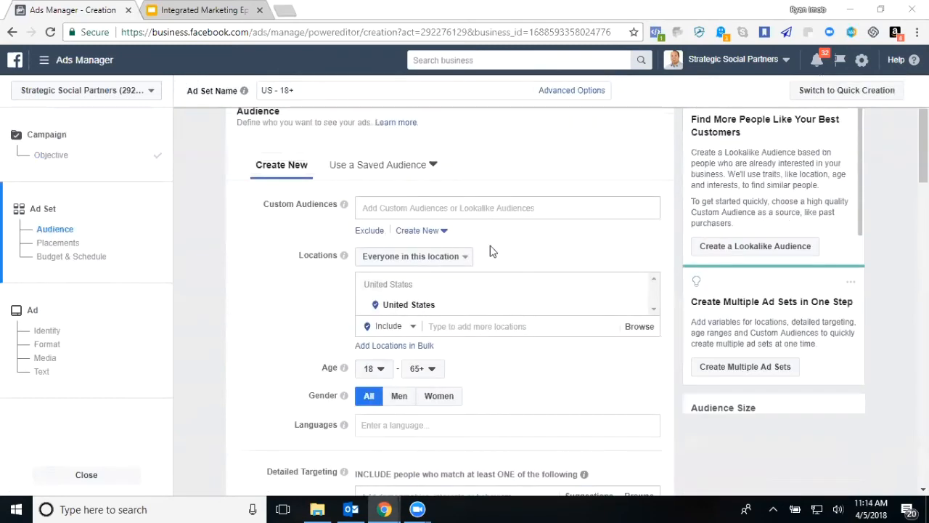
scroll(493, 255, down, 6)
scroll(497, 256, down, 3)
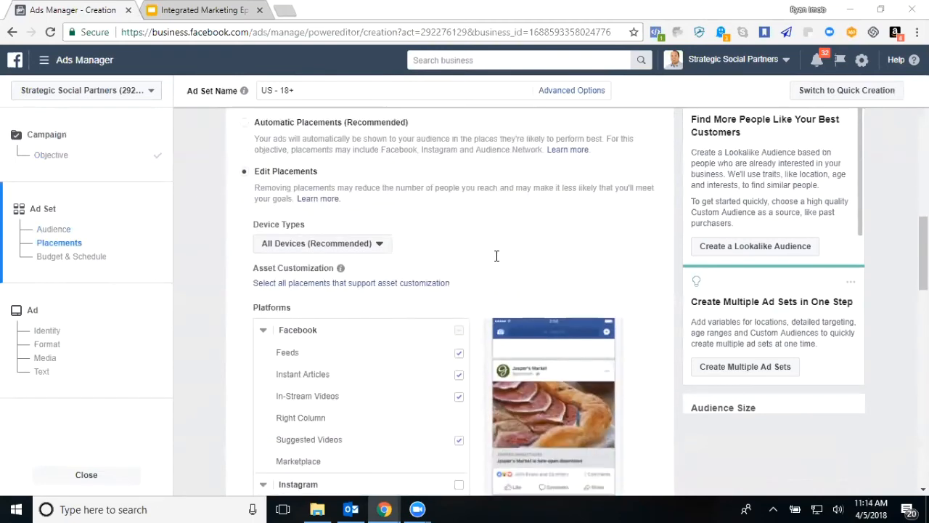
scroll(497, 256, down, 9)
scroll(497, 255, down, 3)
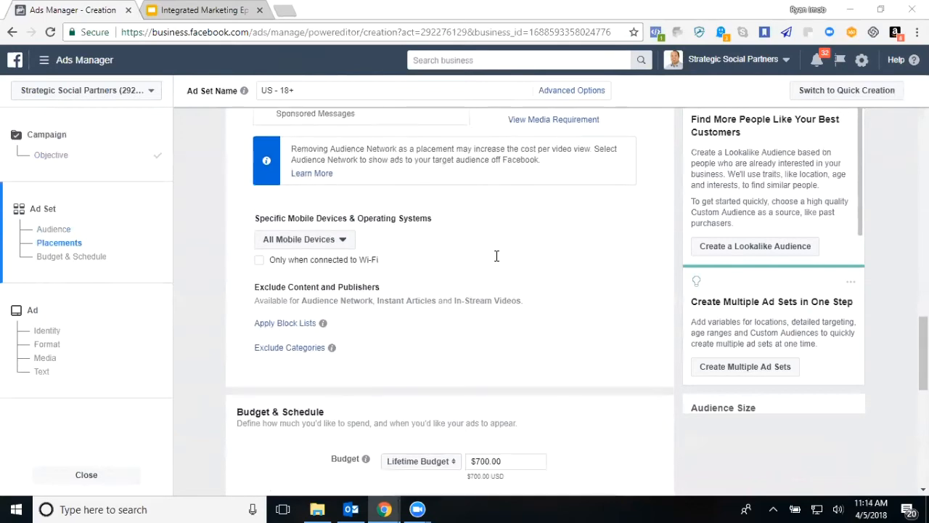
scroll(497, 256, up, 2)
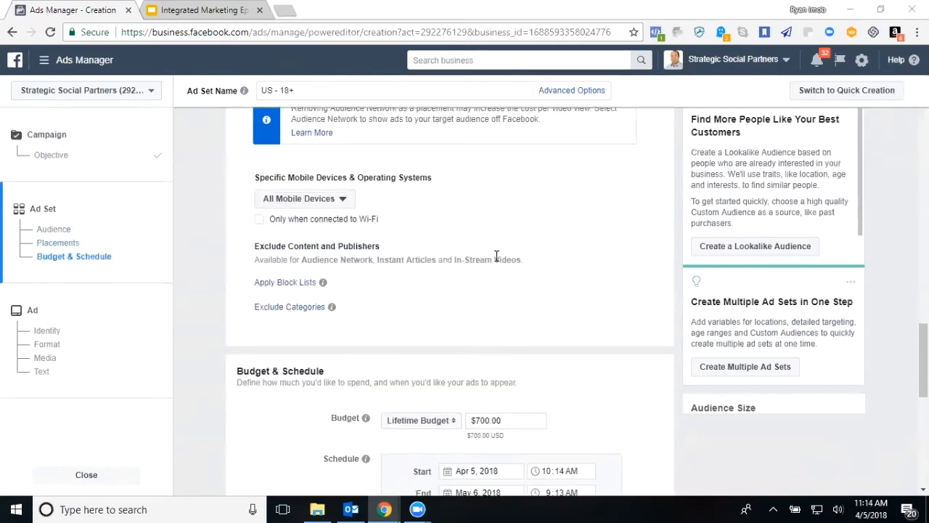
scroll(497, 256, down, 7)
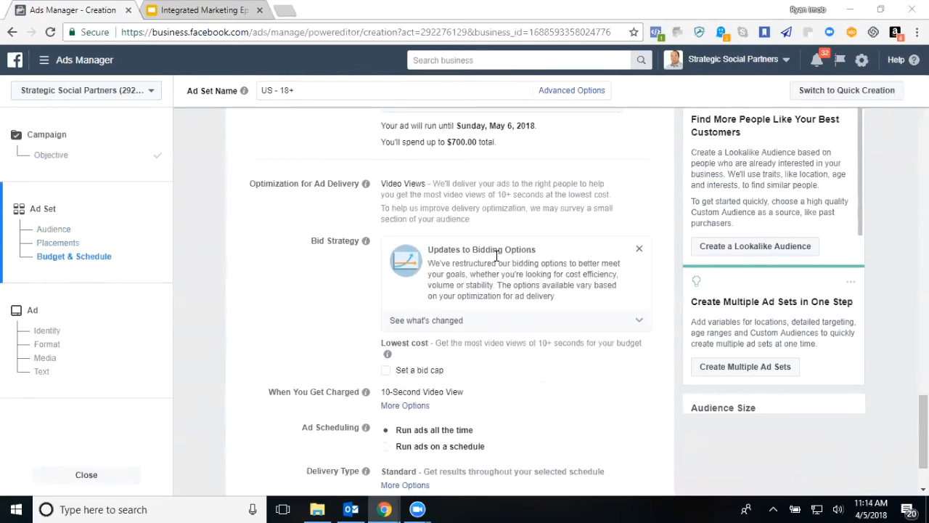
scroll(497, 255, down, 1)
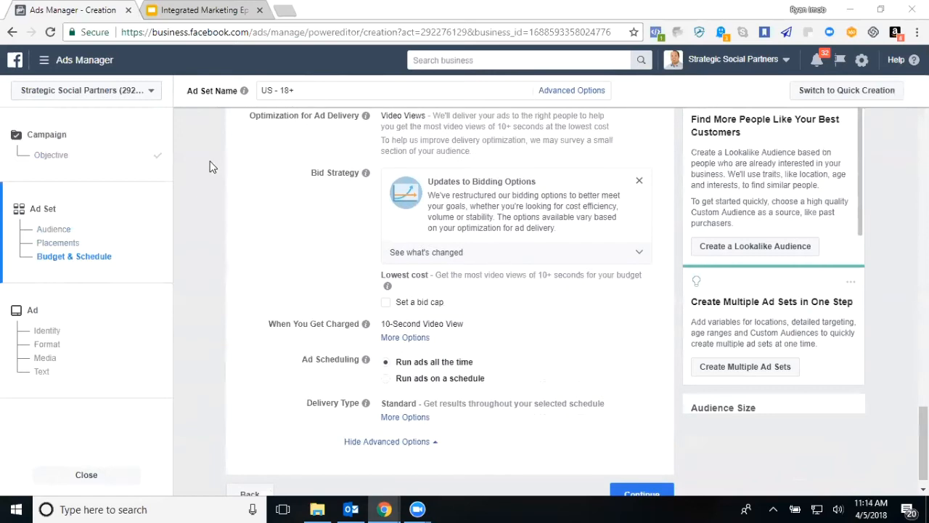
scroll(316, 210, up, 10)
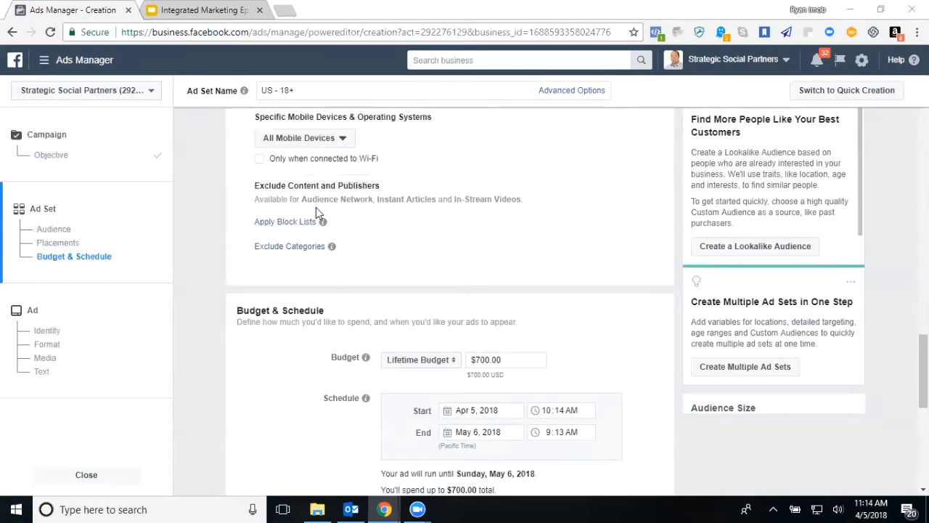
Check the device types available under Edit Placements and read the explanation for Connected TV.
scroll(316, 211, up, 6)
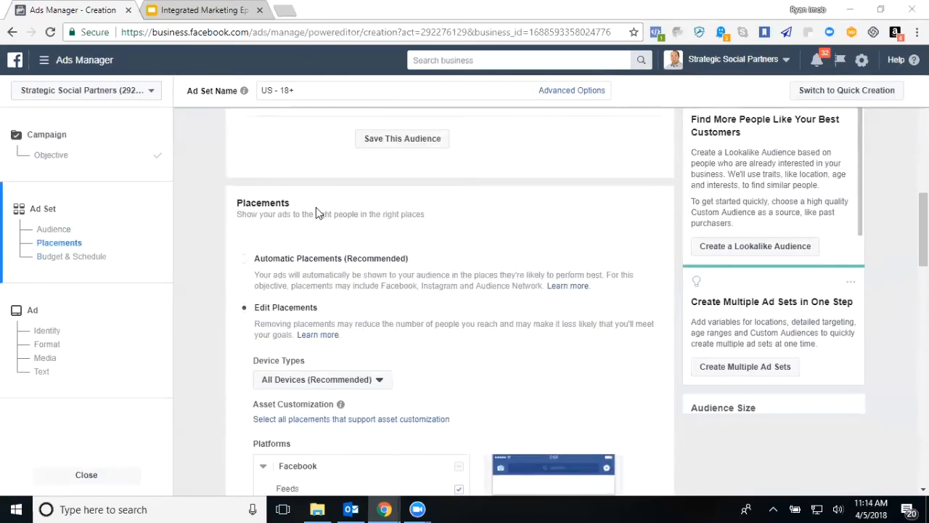
scroll(356, 312, down, 2)
scroll(417, 221, up, 1)
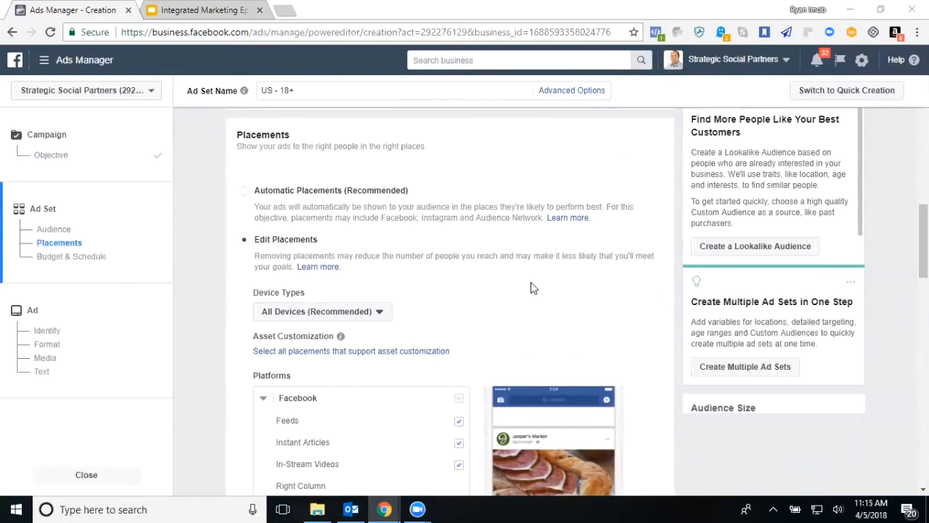
click(379, 313)
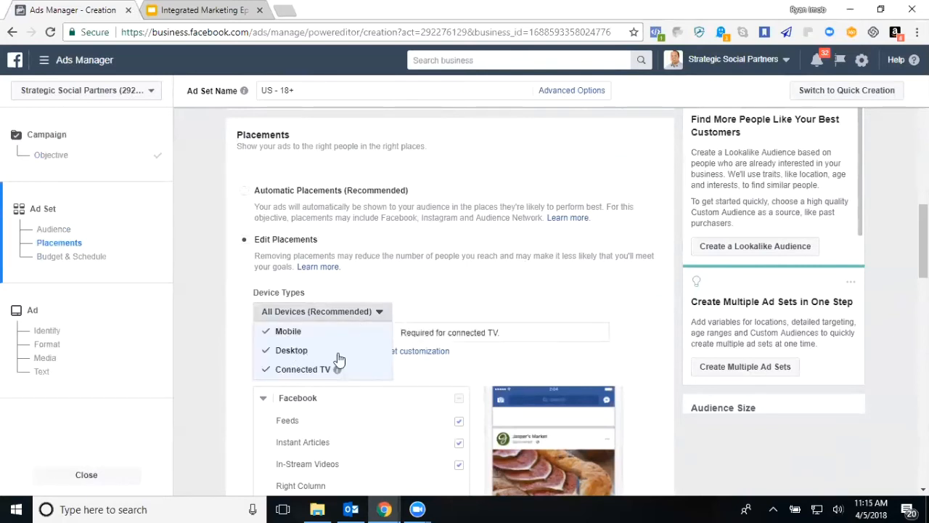
mouse_move(337, 371)
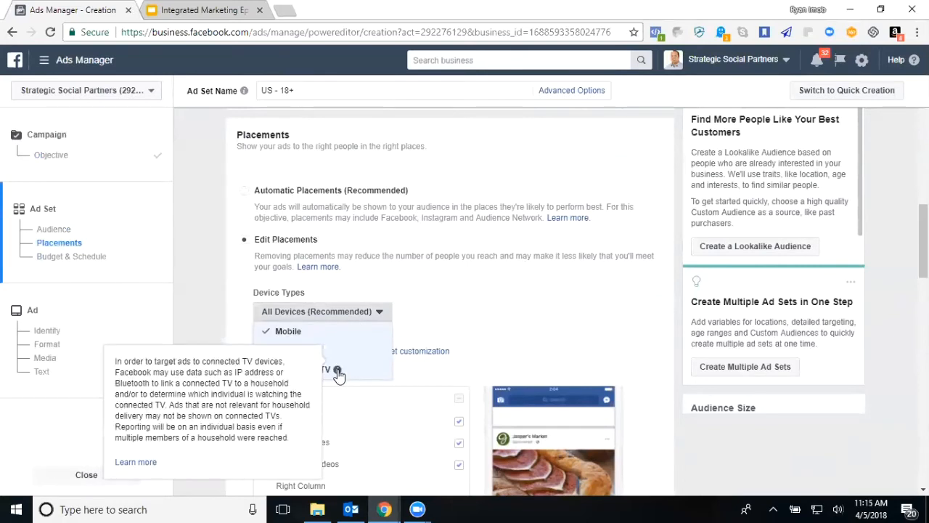
click(363, 314)
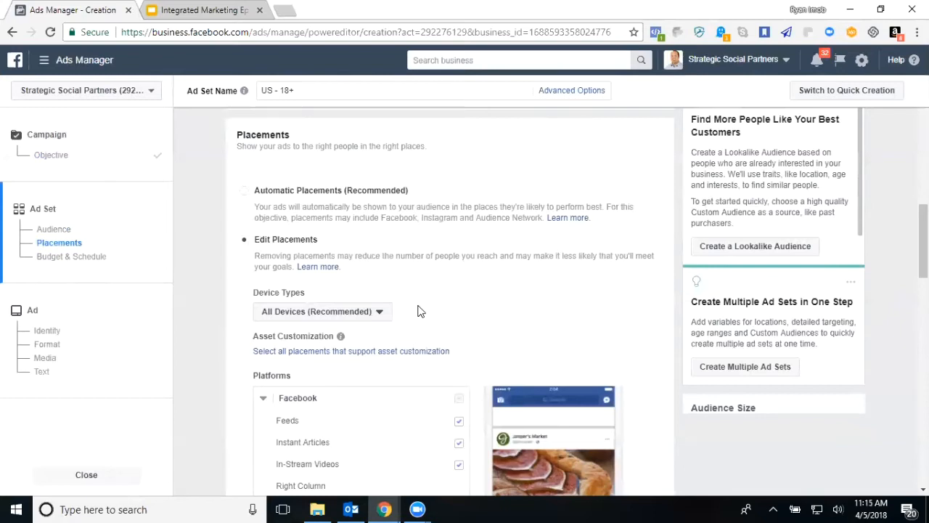
Switch the ad set to Automatic Placements and back to Edit Placements, bringing the Facebook platform options into view.
click(243, 192)
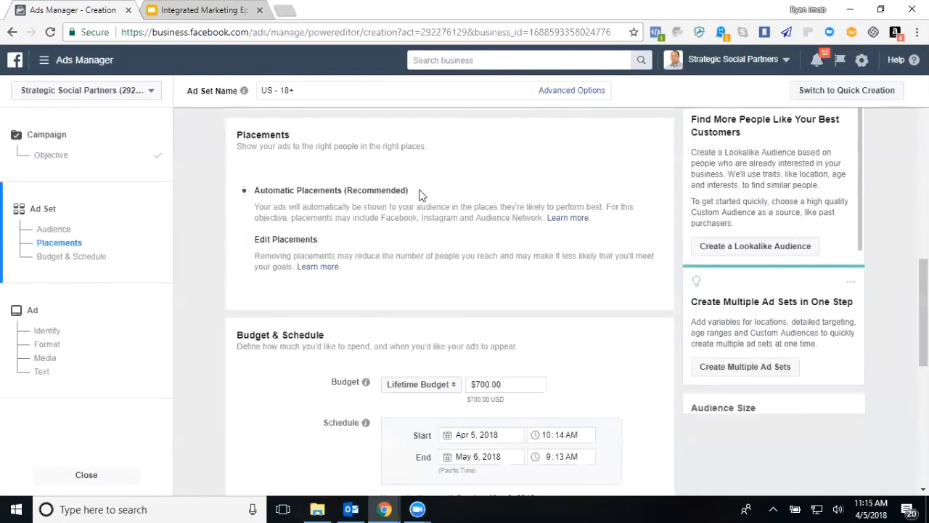
click(241, 246)
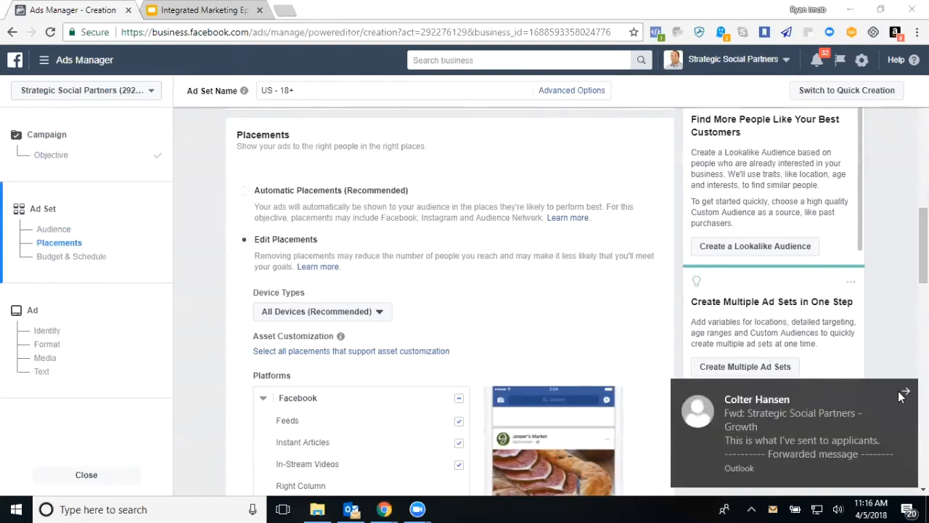
scroll(345, 309, down, 3)
scroll(302, 231, down, 1)
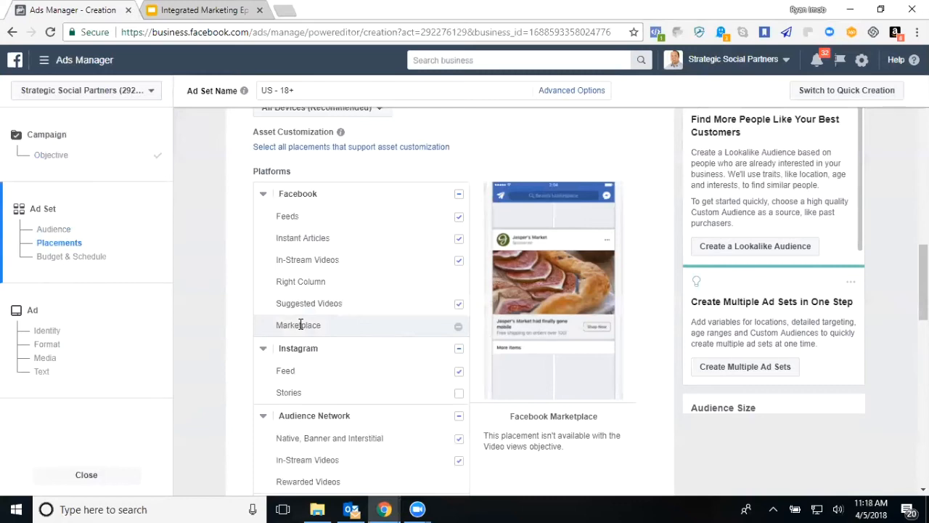
Examine the Instagram, Audience Network and Messenger placement options and their previews in the platform list.
scroll(309, 324, down, 3)
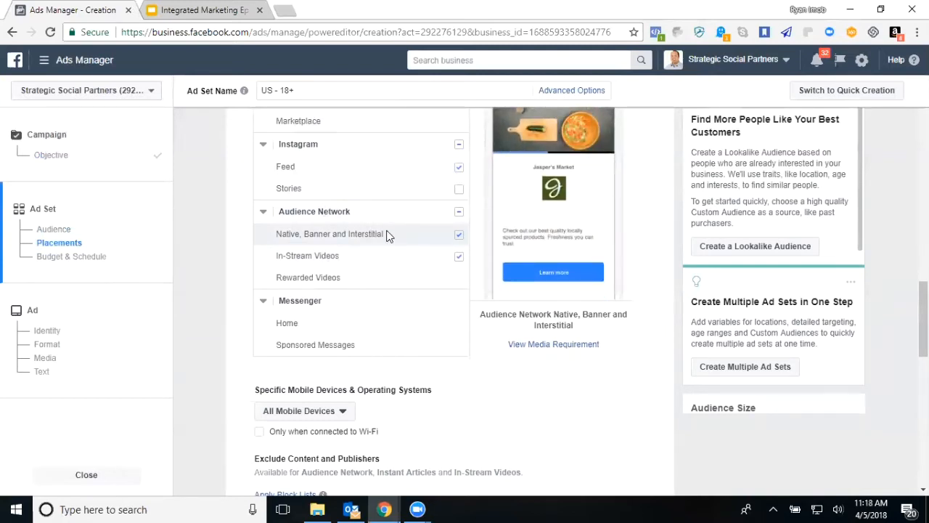
scroll(386, 235, up, 1)
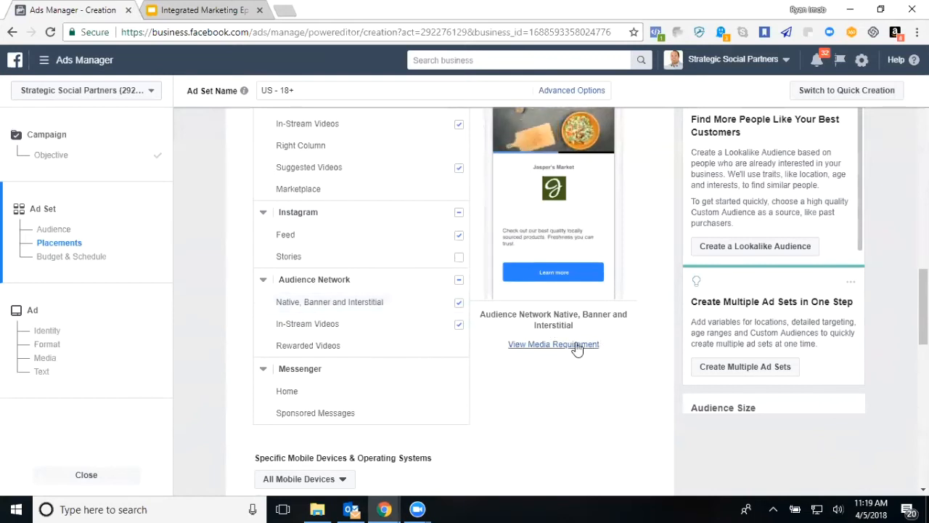
mouse_move(301, 323)
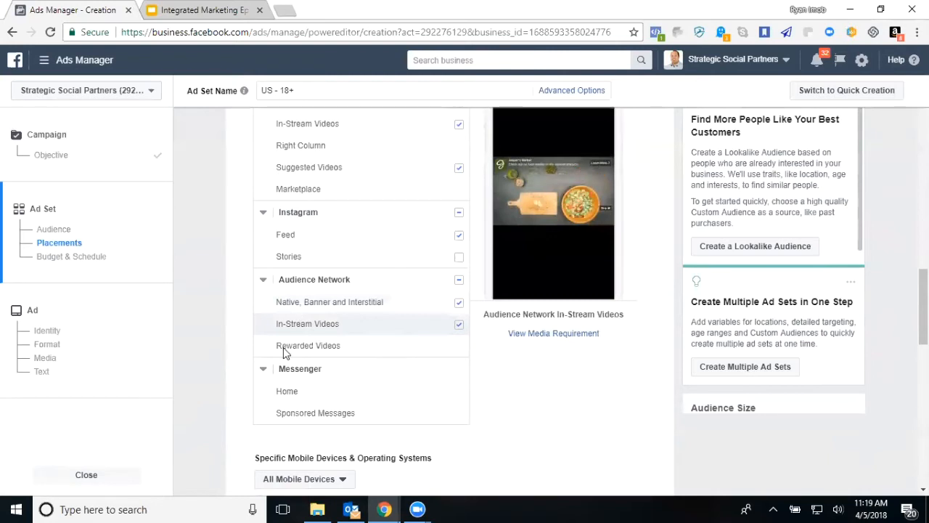
mouse_move(289, 392)
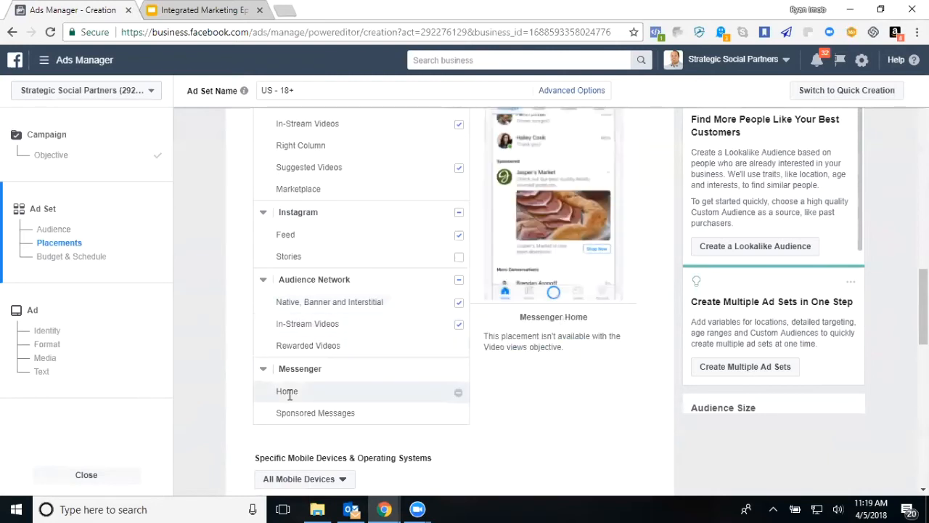
scroll(289, 393, down, 2)
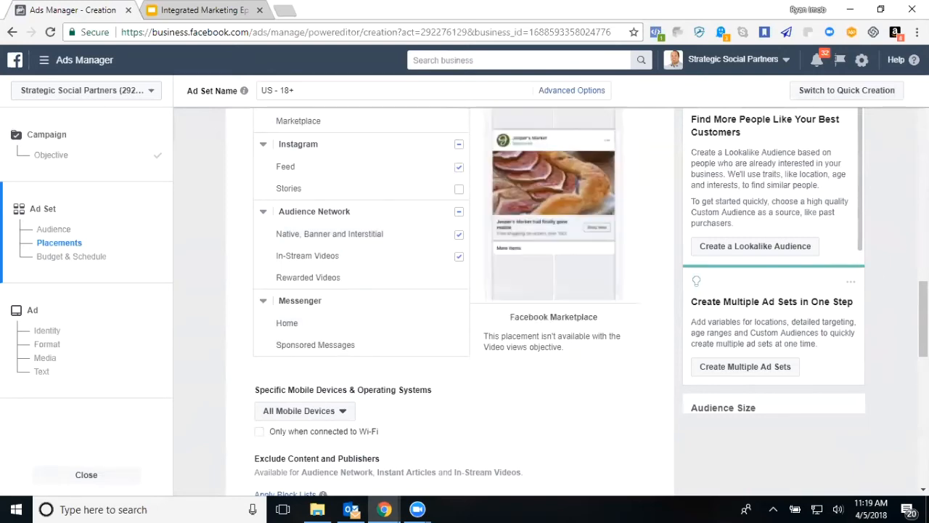
scroll(378, 347, up, 5)
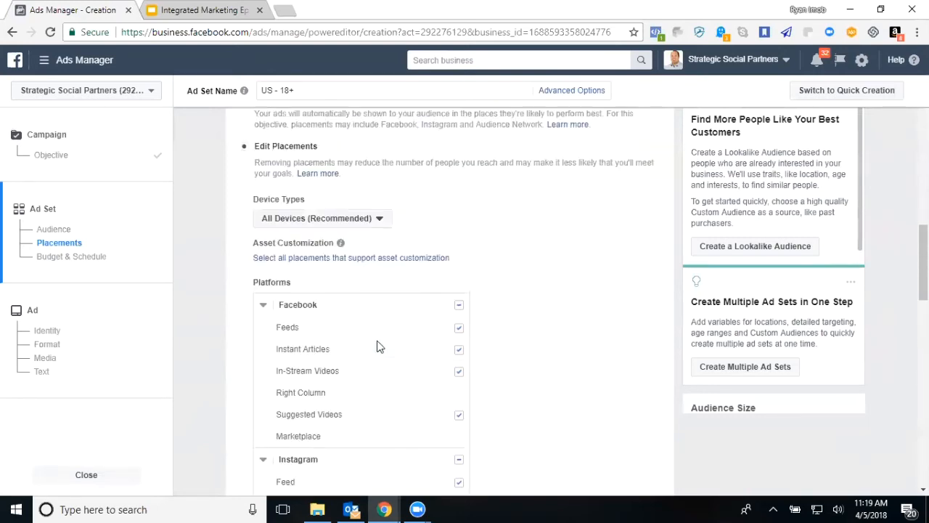
scroll(378, 346, down, 3)
scroll(377, 346, up, 1)
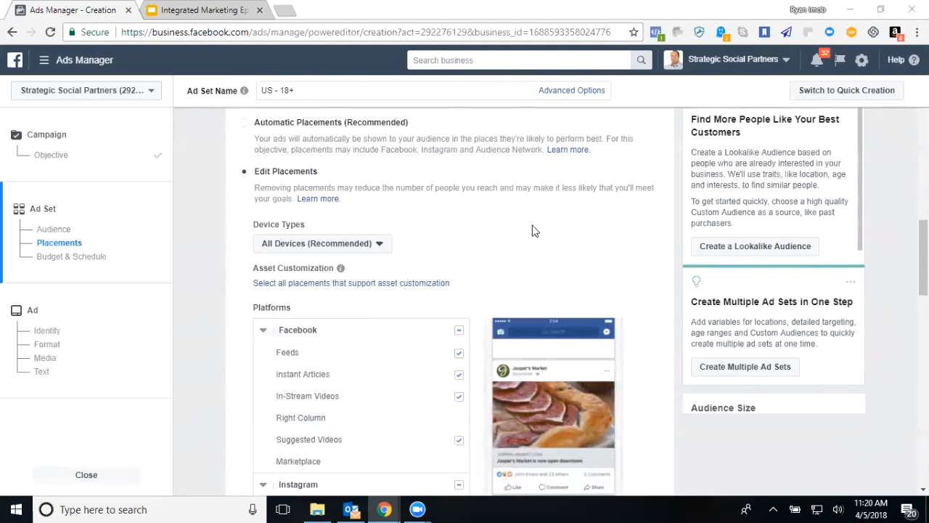
Expand the details on what has changed in the bidding options under the ad set's Bid Strategy.
scroll(533, 230, down, 5)
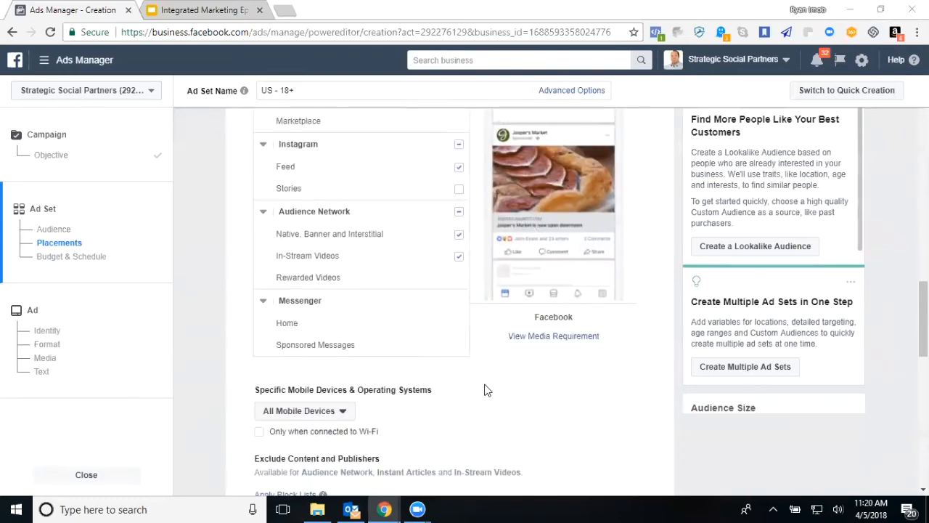
scroll(486, 385, down, 3)
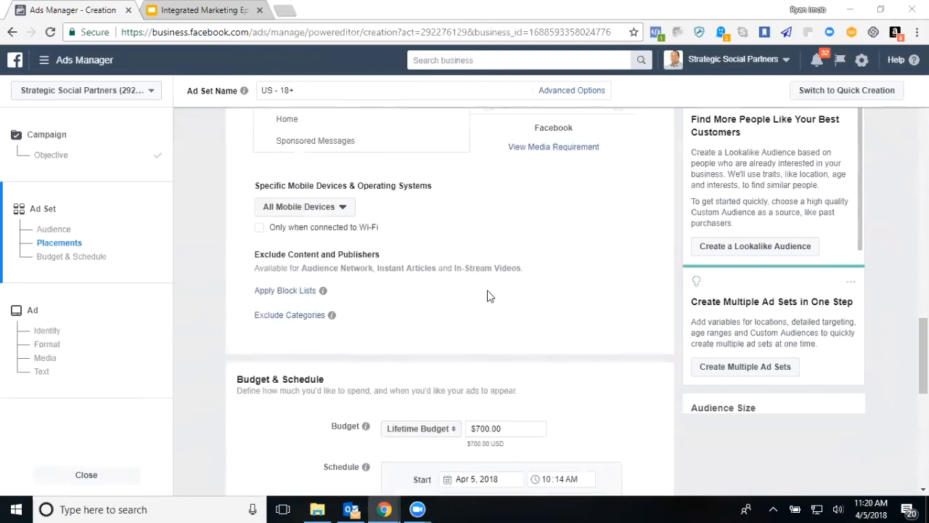
scroll(490, 296, down, 8)
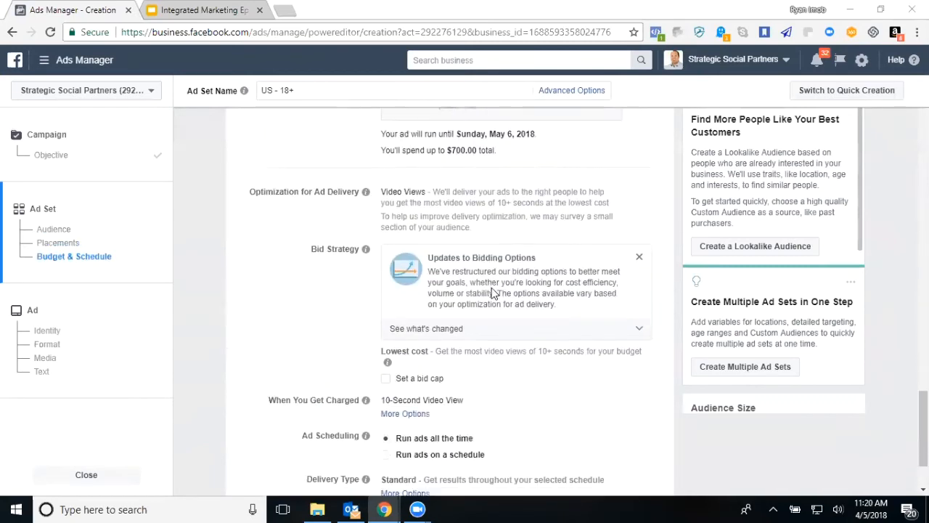
scroll(492, 291, down, 1)
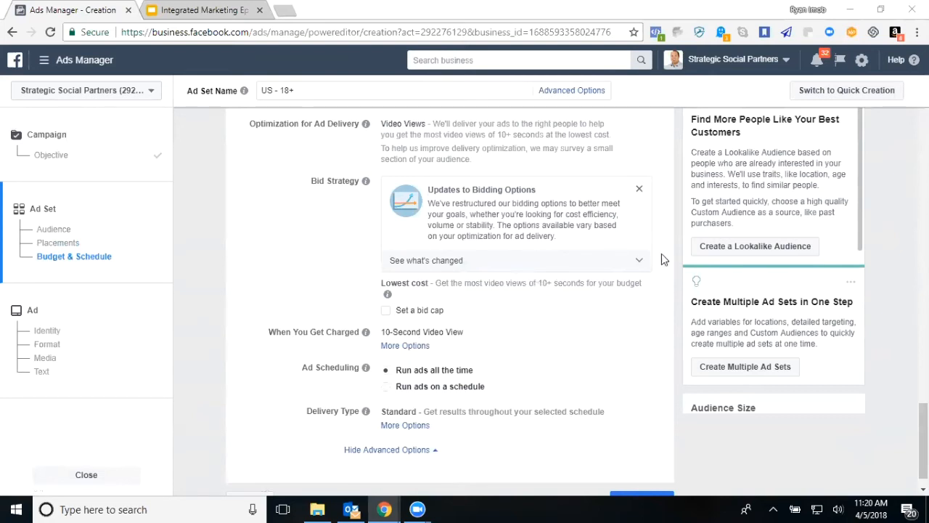
click(638, 263)
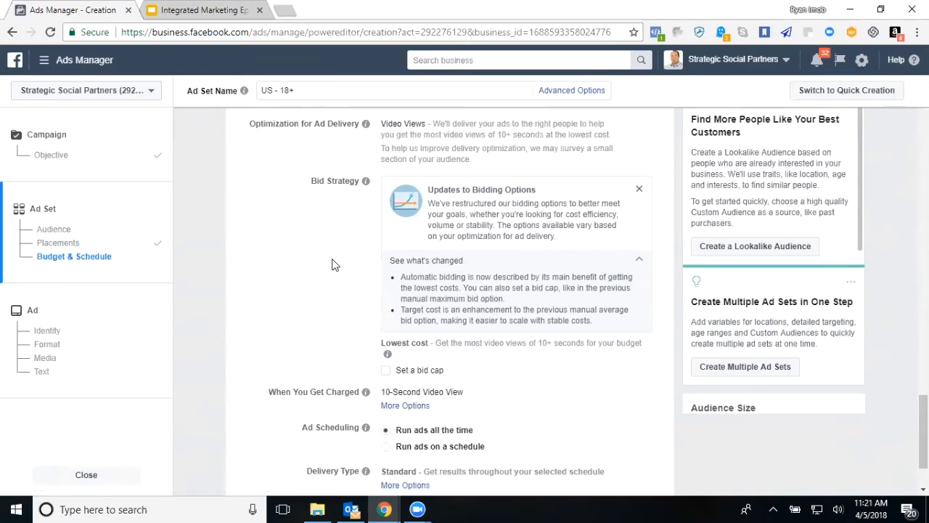
Review the ad set's delivery optimization and dismiss the Updates to Bidding Options notice under Bid Strategy.
scroll(332, 264, up, 1)
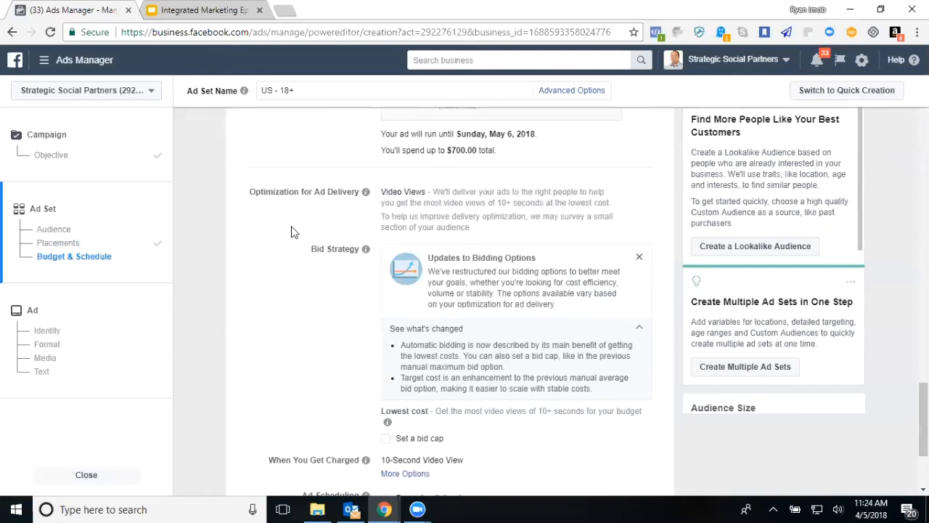
scroll(291, 229, down, 1)
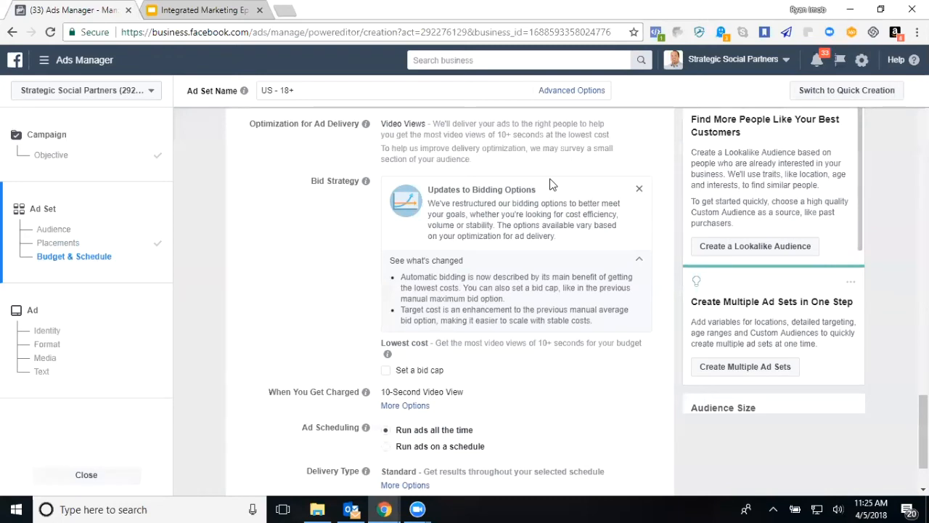
click(639, 188)
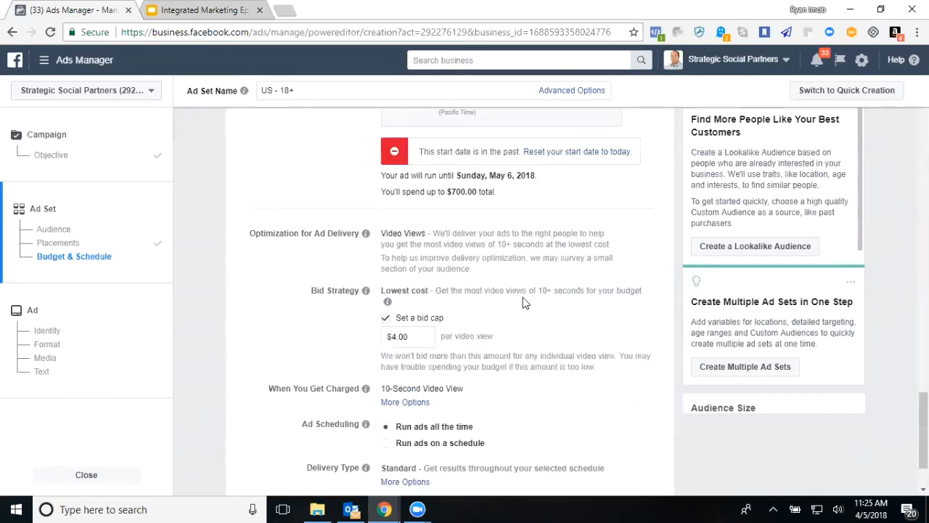
Turn off the bid cap under Bid Strategy and expand the options for When You Get Charged.
scroll(440, 254, down, 2)
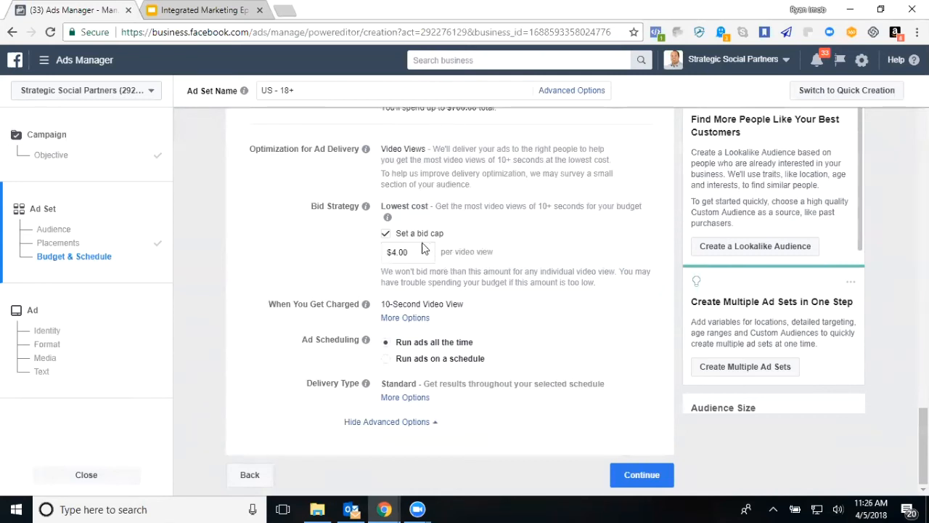
click(384, 234)
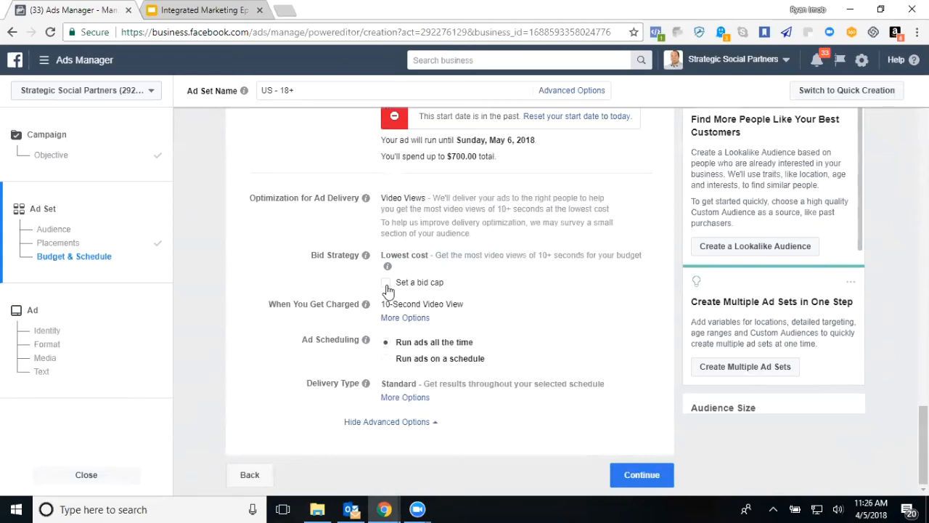
click(404, 318)
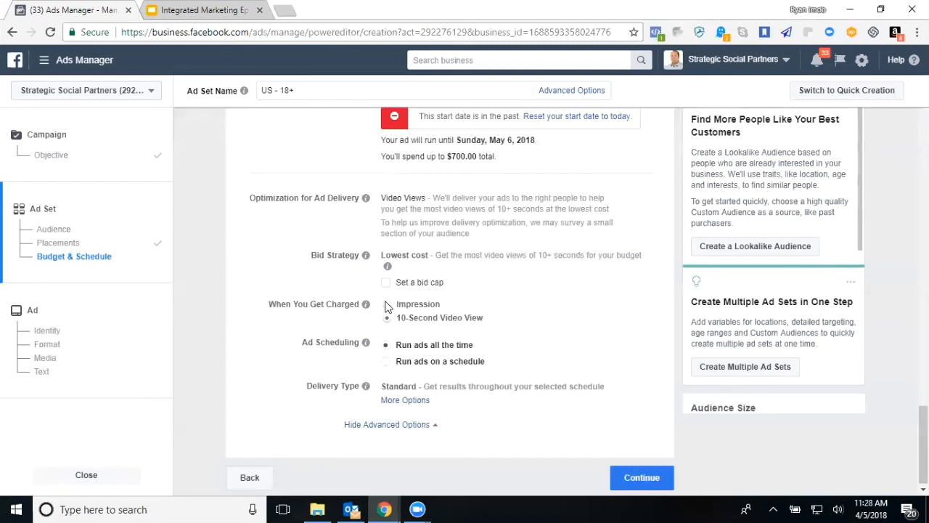
Return to the campaign's objective, choose Video views, and review its description and campaign name settings.
click(63, 156)
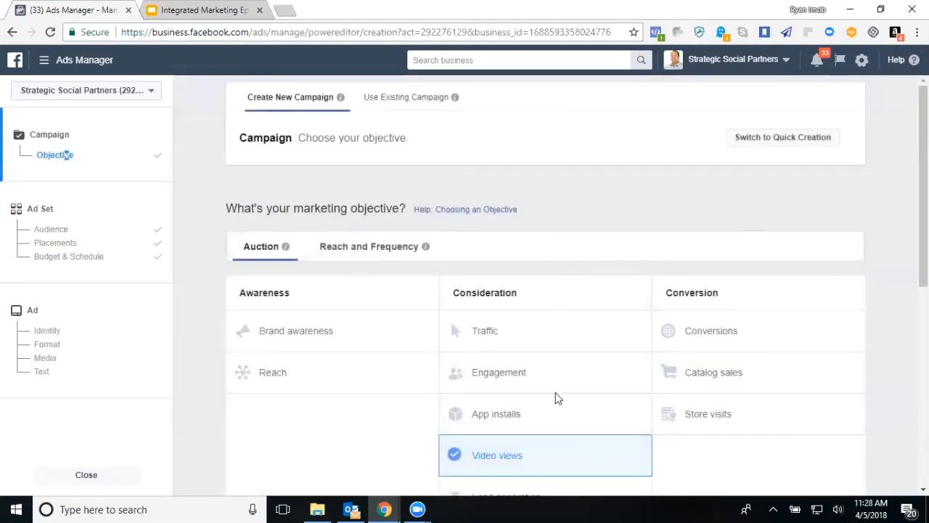
click(529, 438)
scroll(535, 437, down, 6)
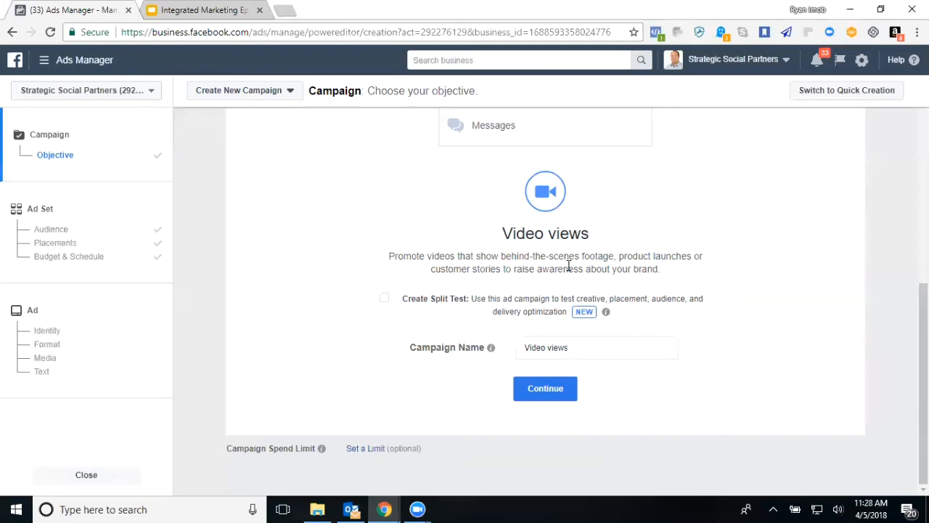
Switch to the Integrated Marketing Episode 14 presentation in Google Slides and show the "This Episode we will learn" slide.
click(211, 14)
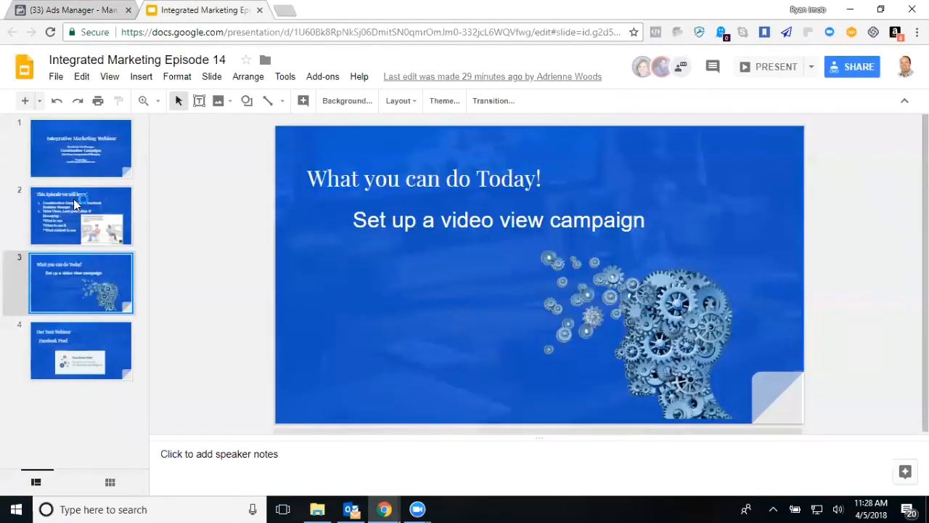
click(74, 198)
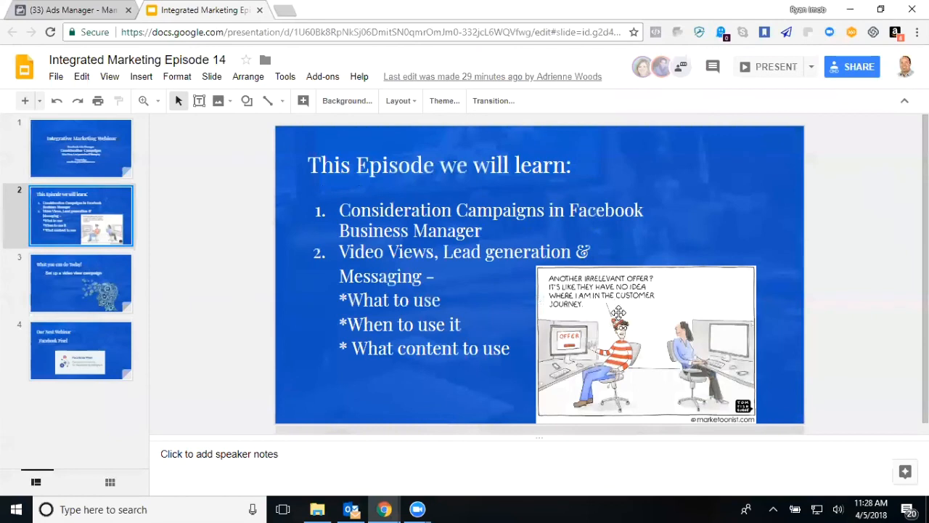